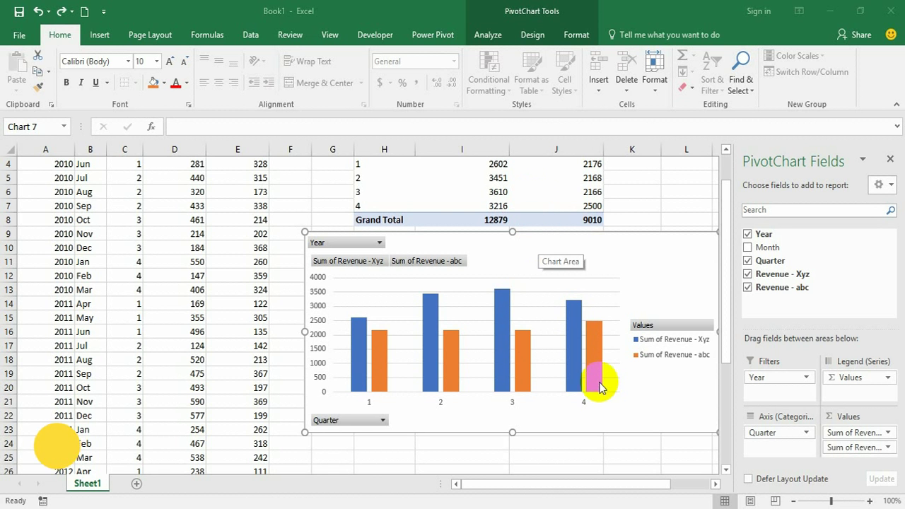
# Scroll up to the Quarter pivot table and select its existing quarterly PivotChart
pyautogui.scroll(1, 665, 192)
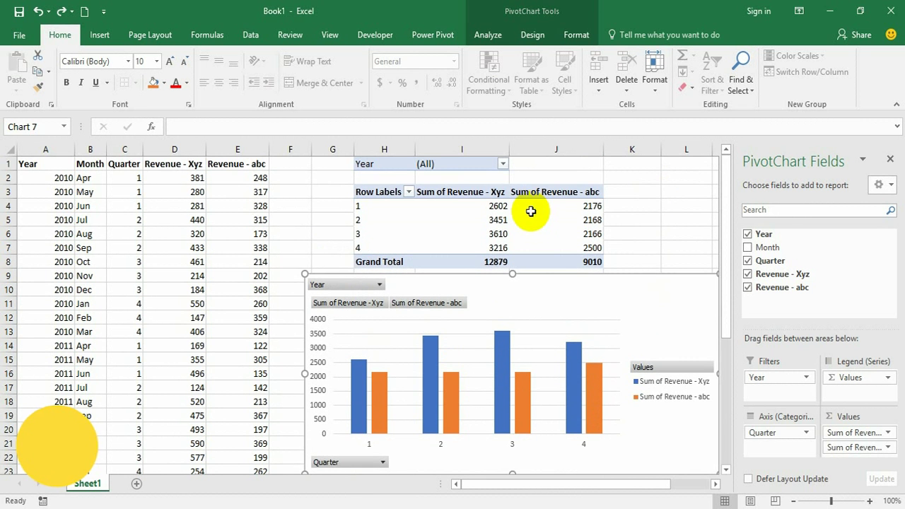
pyautogui.click(531, 210)
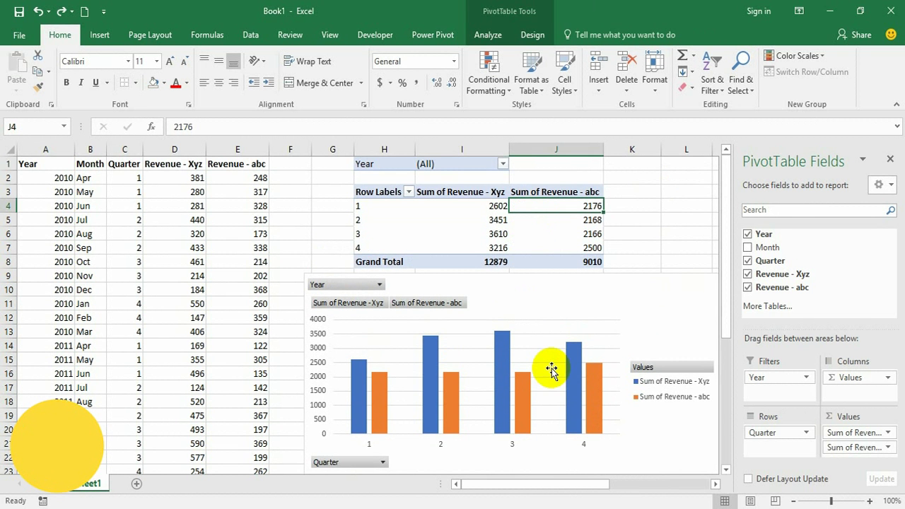
pyautogui.click(684, 279)
# Delete the old chart and insert a Clustered Column PivotChart from the Quarter pivot table
pyautogui.press('Delete')
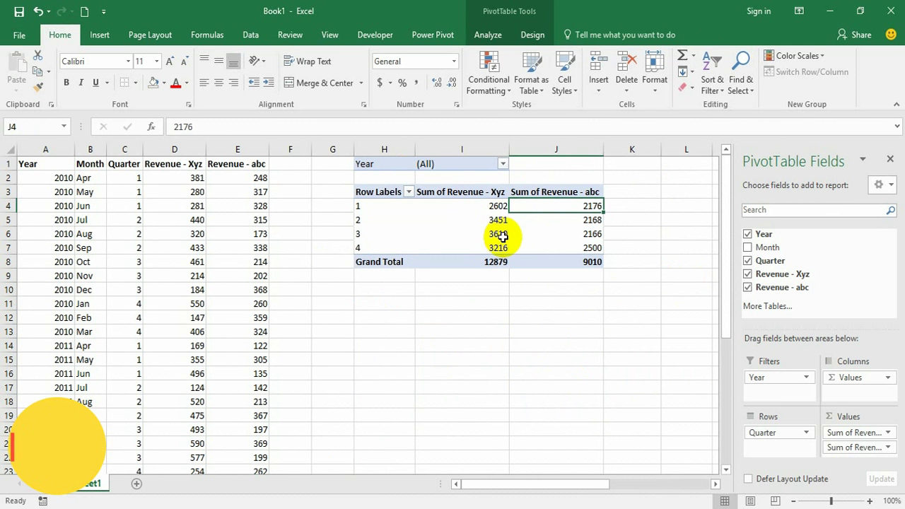
pyautogui.click(487, 36)
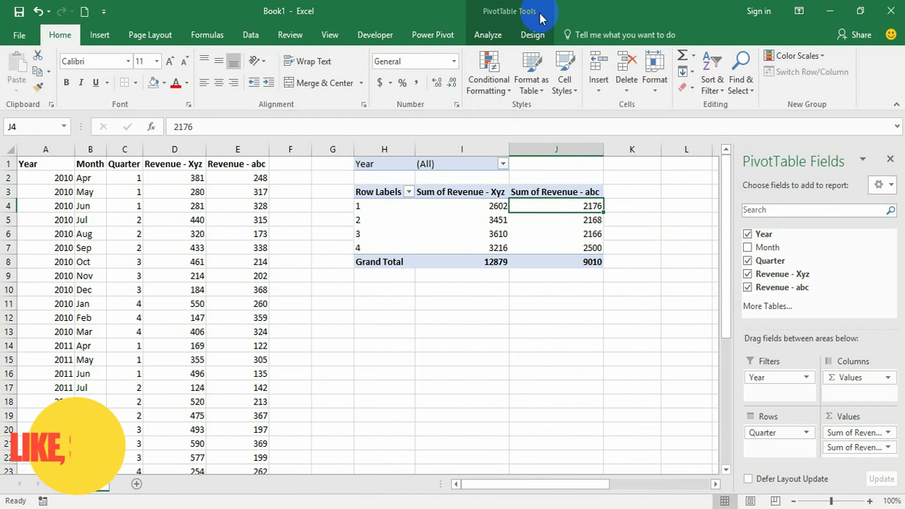
pyautogui.click(502, 35)
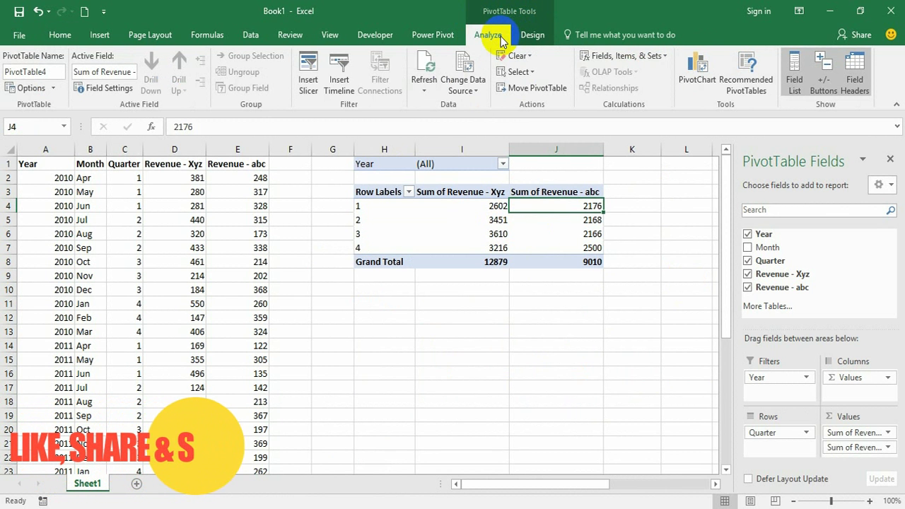
pyautogui.click(698, 86)
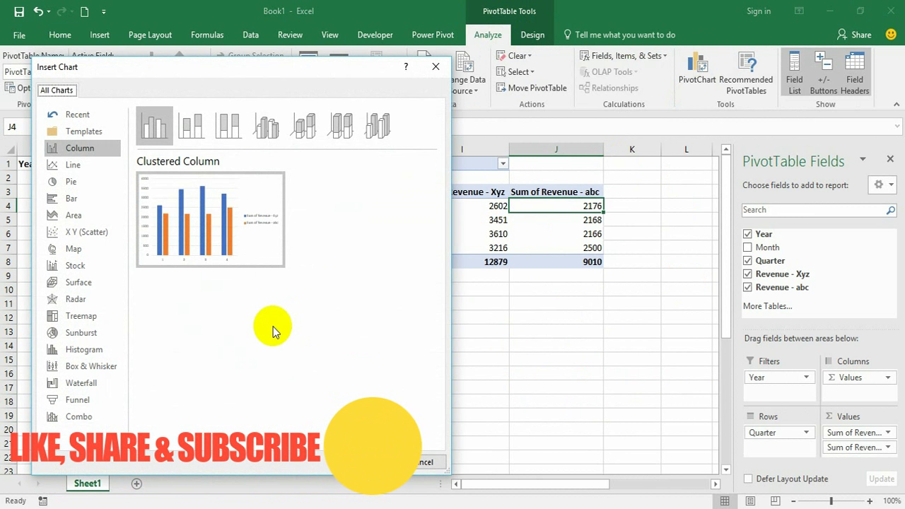
pyautogui.press('Return')
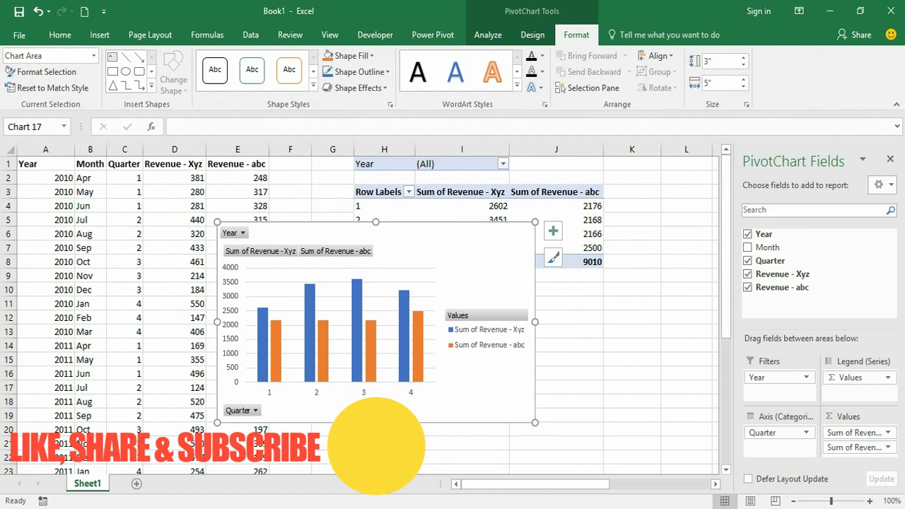
# Move the new PivotChart down the sheet, scroll right, and reselect it beside the regular chart
pyautogui.moveTo(424, 228); pyautogui.dragTo(521, 285)
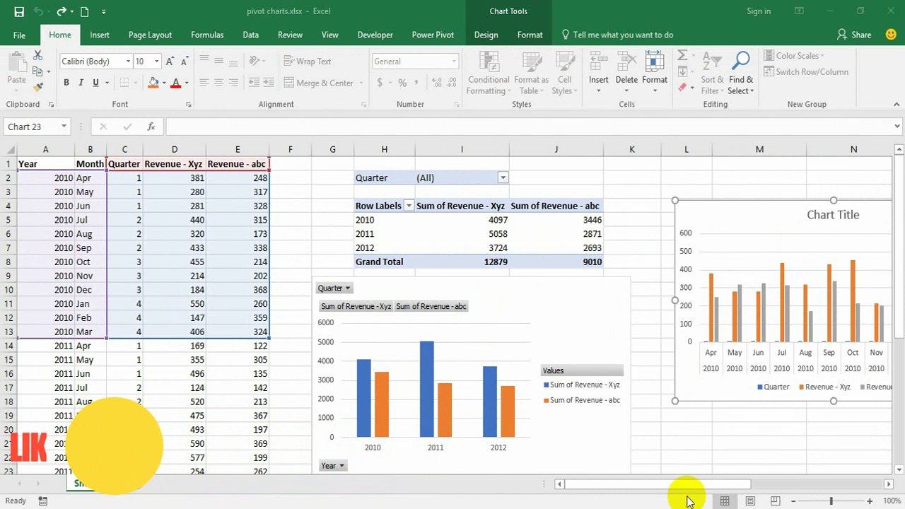
pyautogui.moveTo(723, 486); pyautogui.dragTo(769, 497)
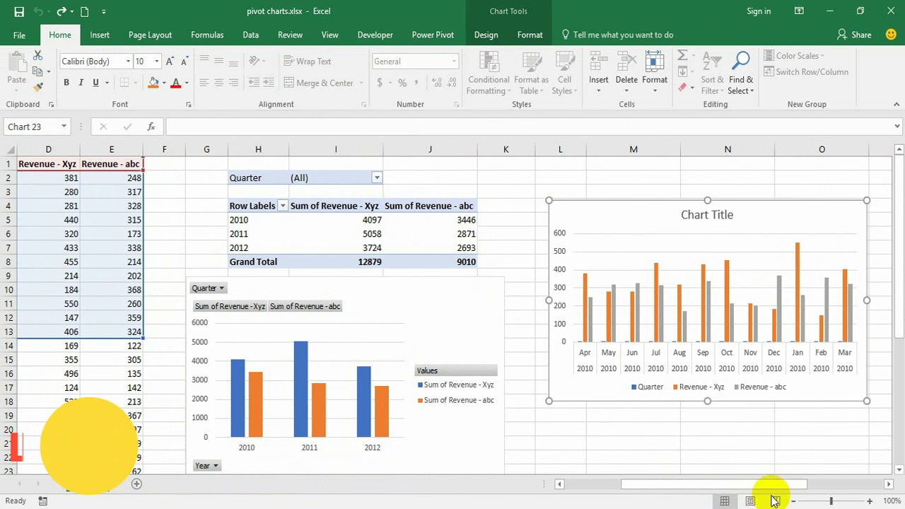
pyautogui.click(433, 315)
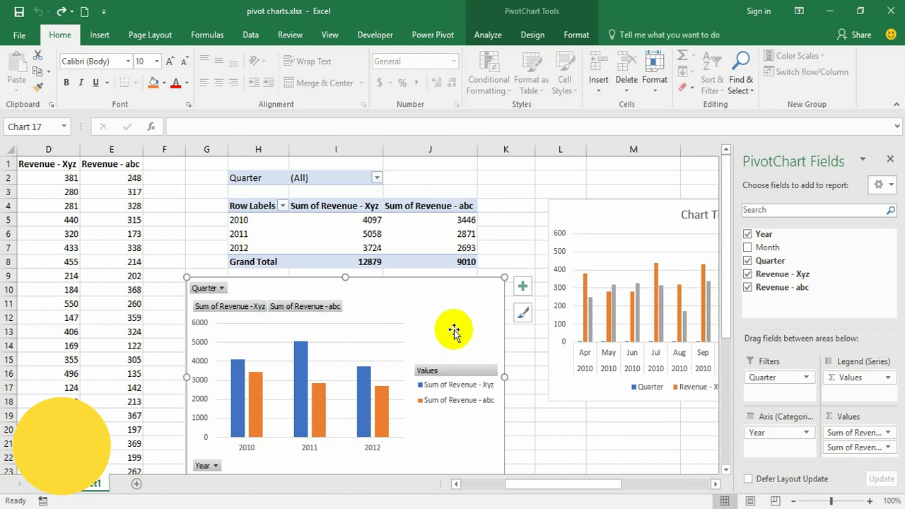
pyautogui.moveTo(782, 439); pyautogui.dragTo(808, 289)
pyautogui.moveTo(768, 249); pyautogui.dragTo(784, 440)
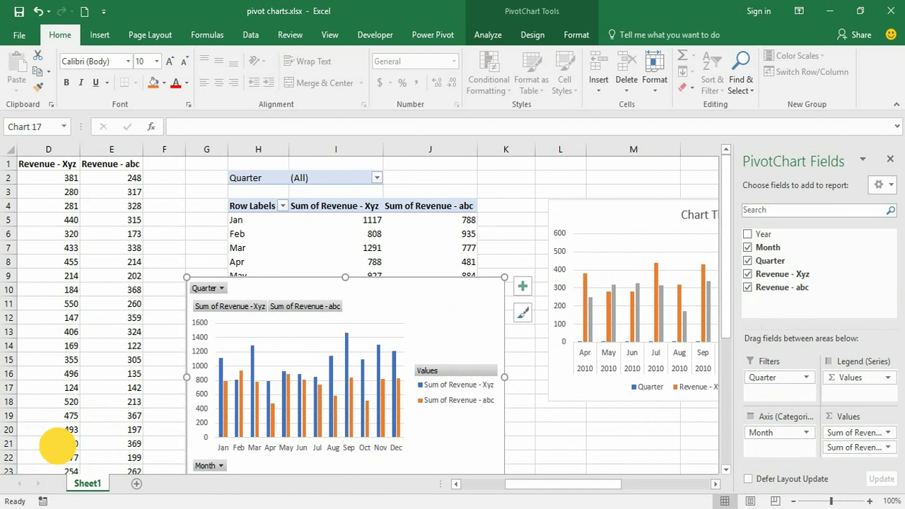
pyautogui.moveTo(566, 484); pyautogui.dragTo(610, 484)
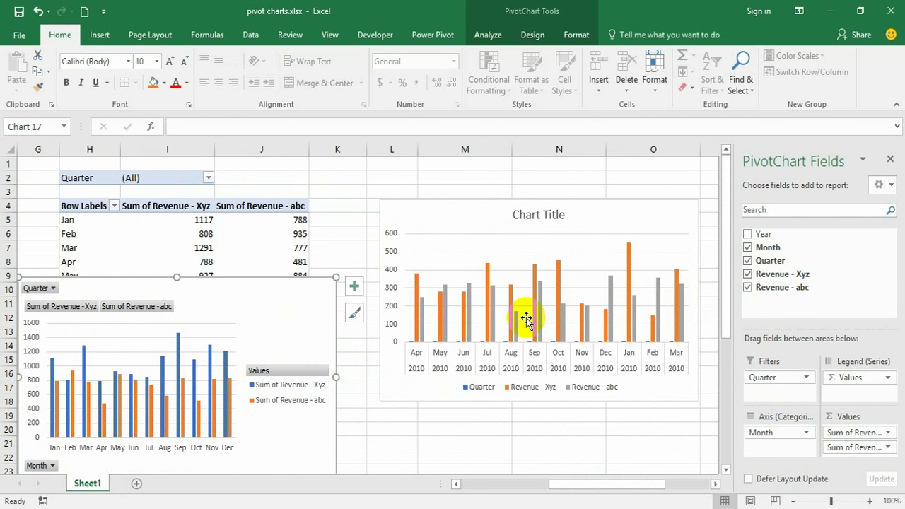
pyautogui.click(503, 250)
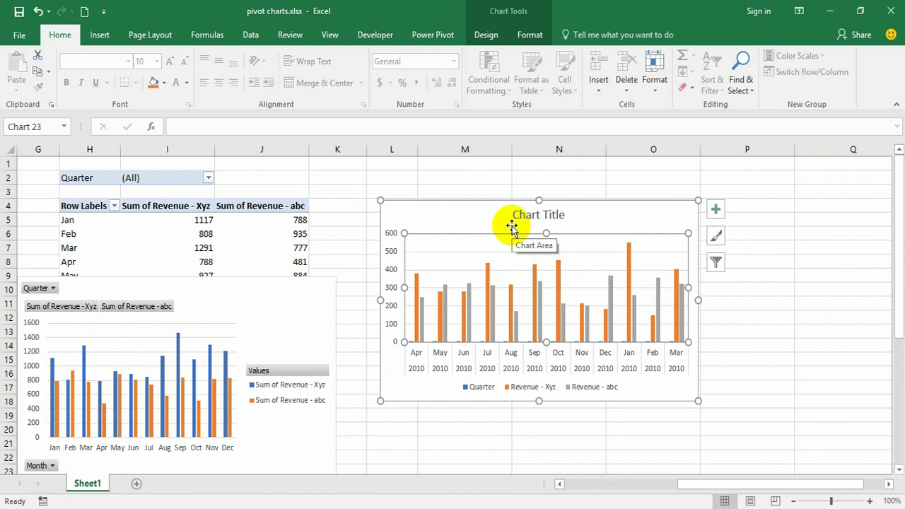
pyautogui.click(233, 325)
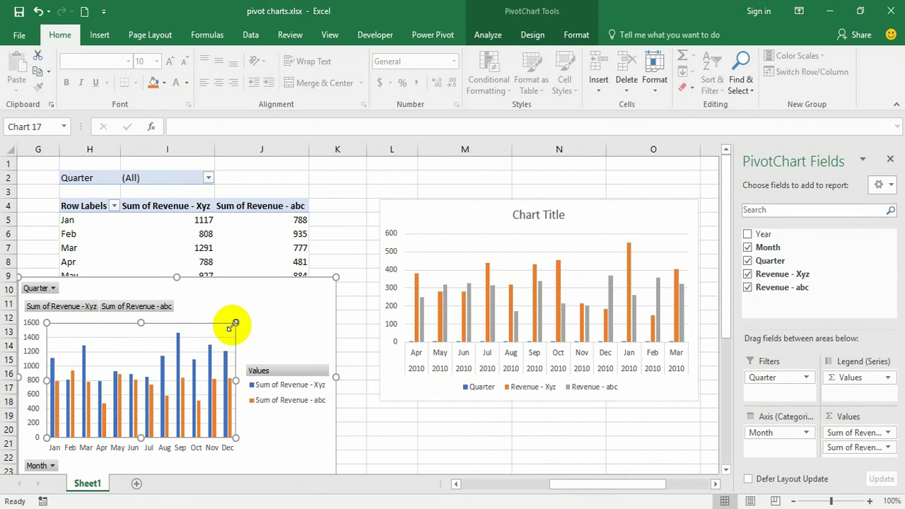
pyautogui.hotkey('ctrl', 'z')
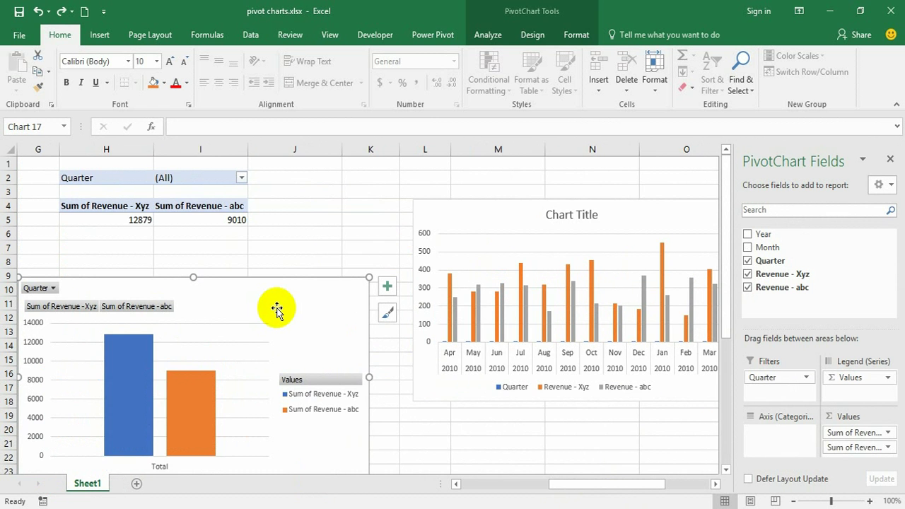
pyautogui.hotkey('ctrl', 'z')
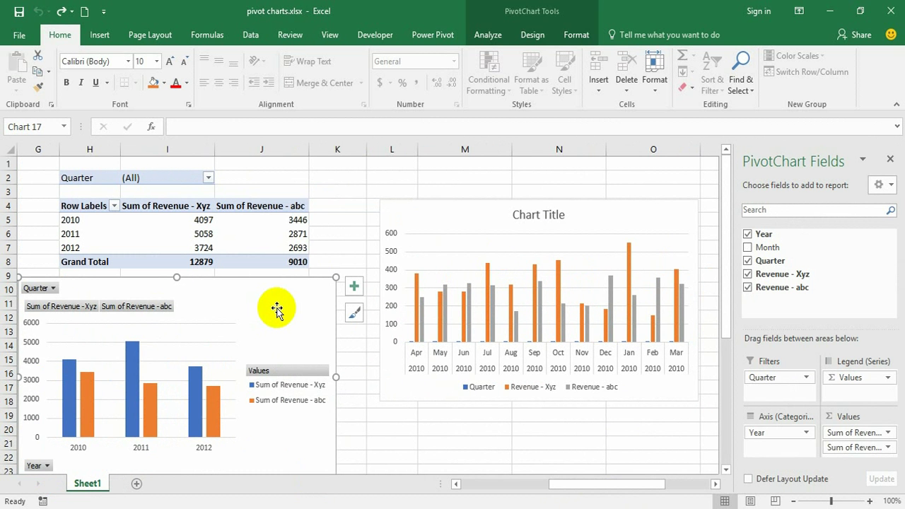
# Review the regular monthly chart's Select Data Source axis labels and close the dialog unchanged
pyautogui.click(643, 237)
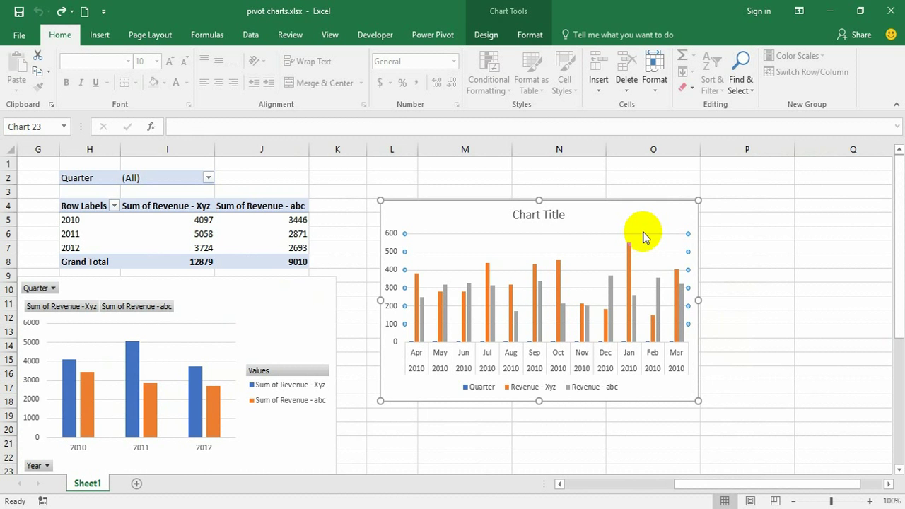
pyautogui.rightClick(643, 237)
pyautogui.click(689, 294)
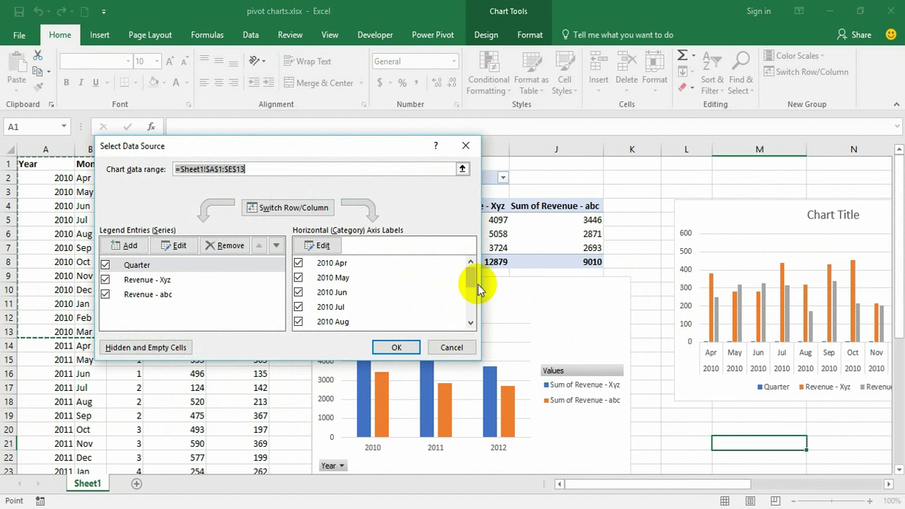
pyautogui.moveTo(470, 279); pyautogui.dragTo(470, 321)
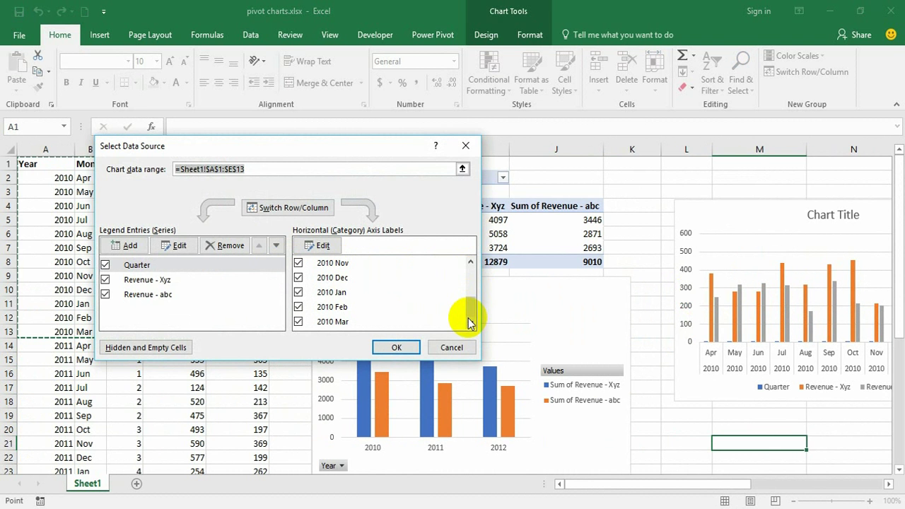
pyautogui.click(450, 347)
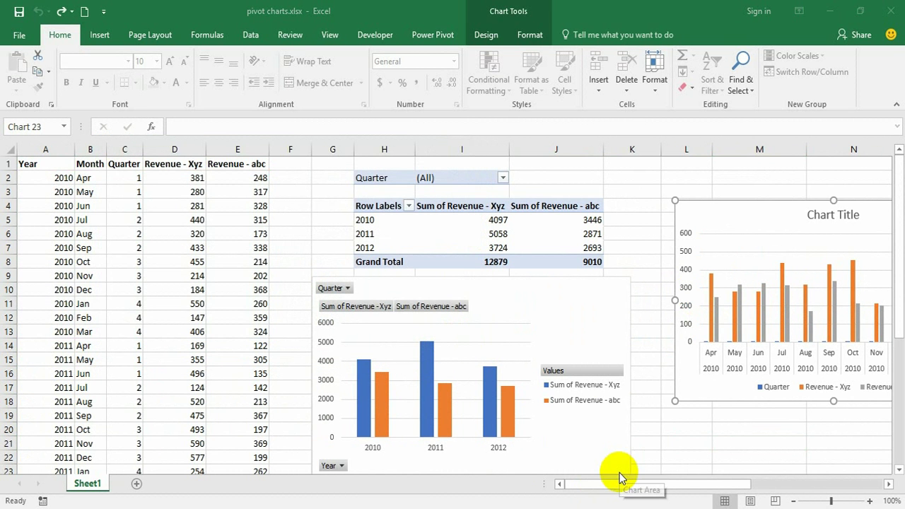
pyautogui.click(641, 485)
# Scroll to the regular comparison chart and delete it
pyautogui.moveTo(641, 485); pyautogui.dragTo(749, 485)
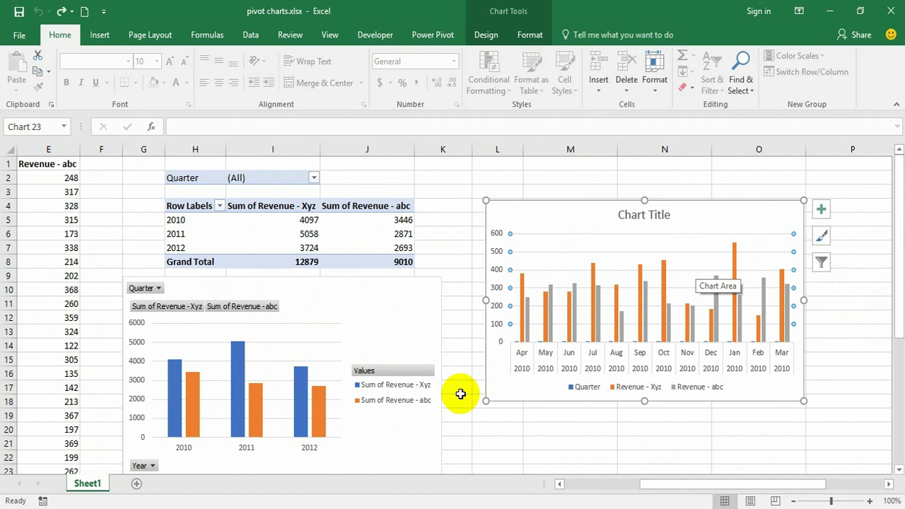
pyautogui.click(565, 485)
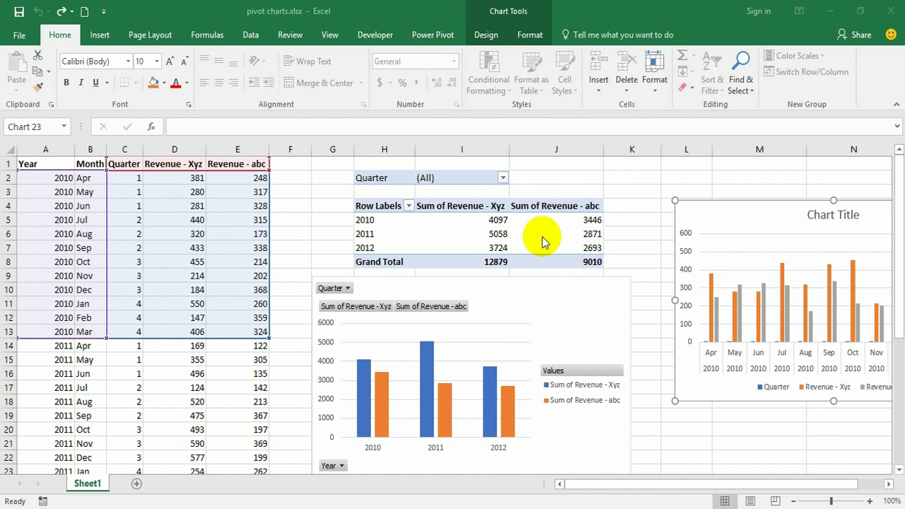
pyautogui.doubleClick(774, 203)
pyautogui.press('Delete')
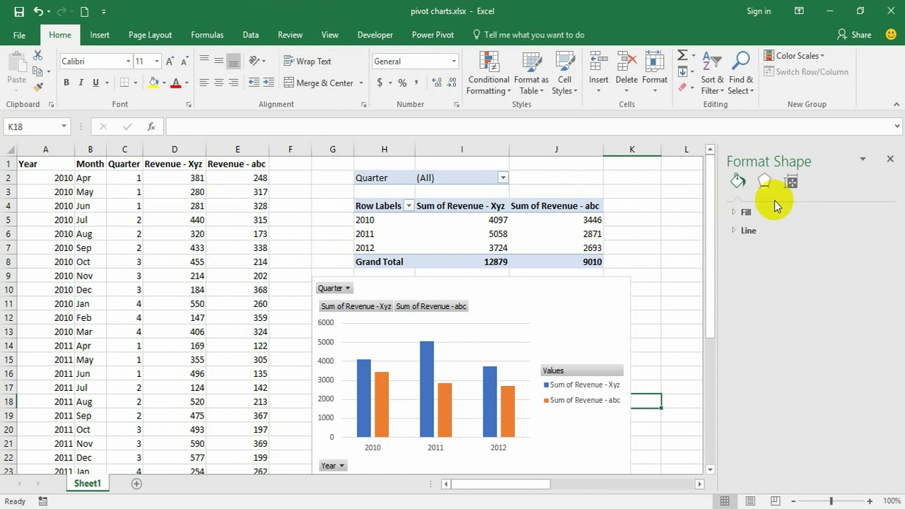
# Select the PivotChart, close the format pane, and show its field list
pyautogui.click(552, 304)
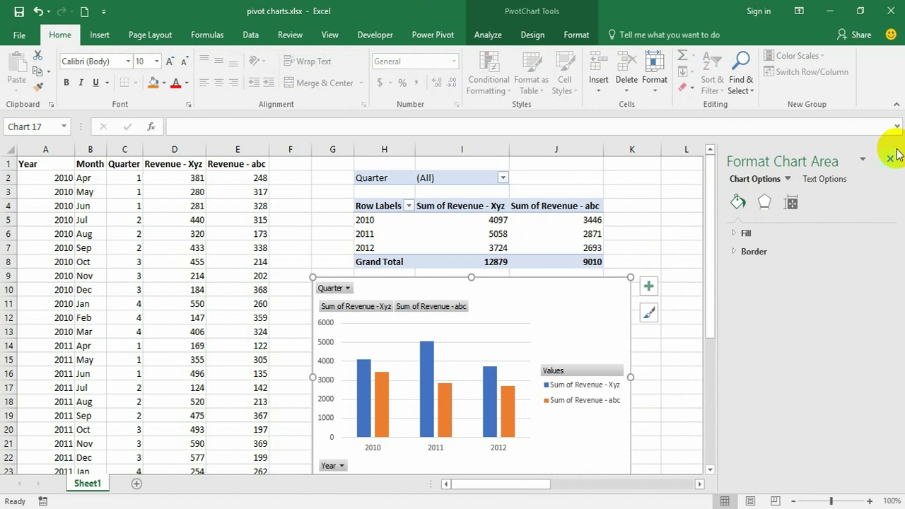
pyautogui.click(889, 160)
pyautogui.rightClick(590, 360)
pyautogui.click(605, 349)
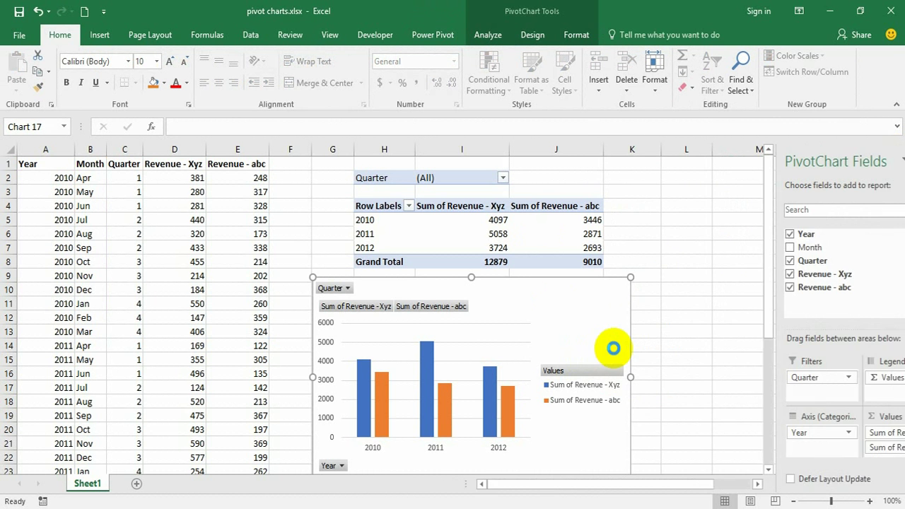
pyautogui.moveTo(648, 493); pyautogui.dragTo(687, 489)
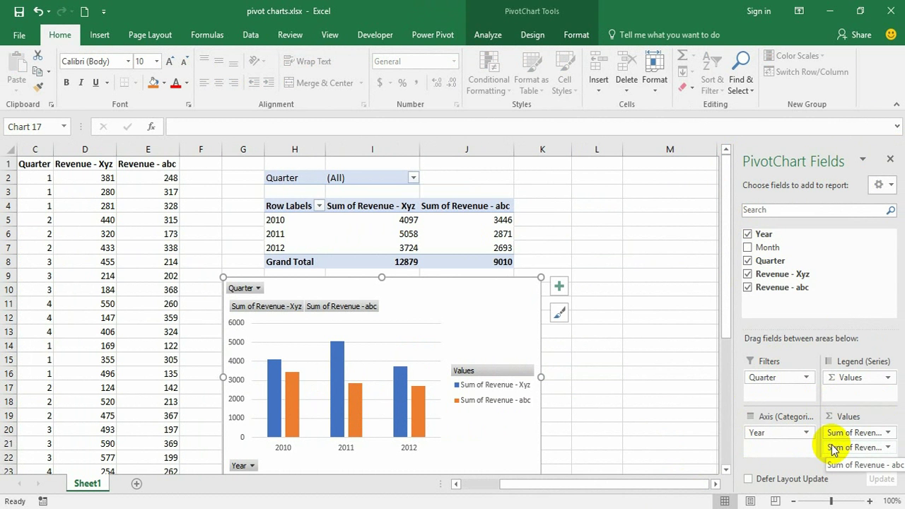
# Close the field list and nudge the PivotChart slightly to the left
pyautogui.click(890, 159)
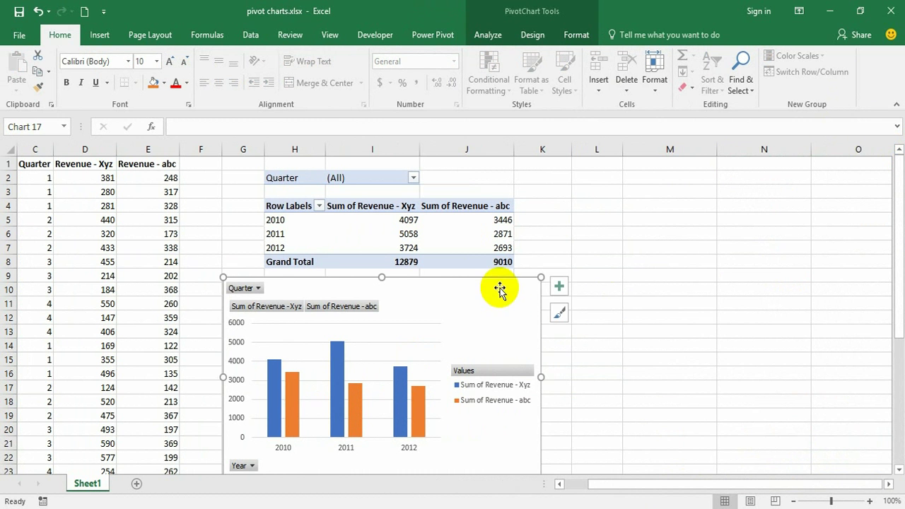
pyautogui.moveTo(493, 283); pyautogui.dragTo(481, 282)
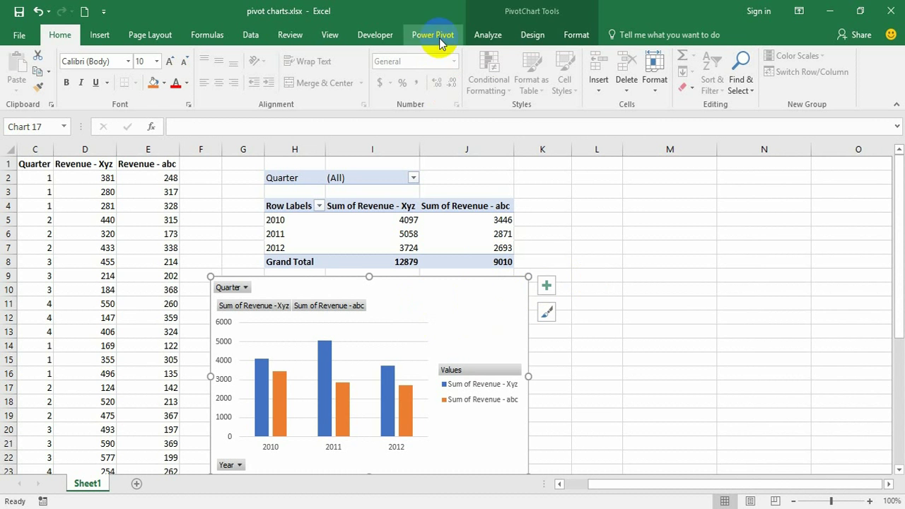
# Use Insert Slicer on the PivotChart Analyze tab to create Year, Month and Quarter slicers
pyautogui.click(488, 35)
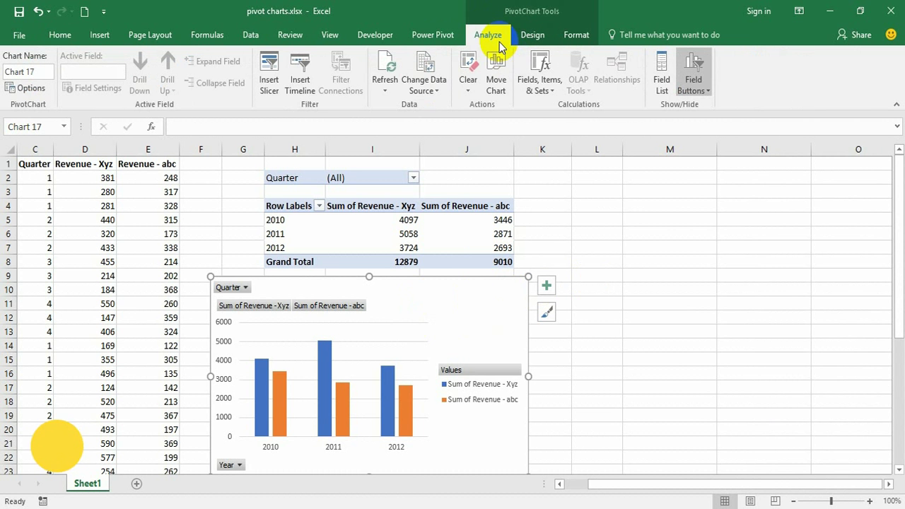
pyautogui.click(269, 92)
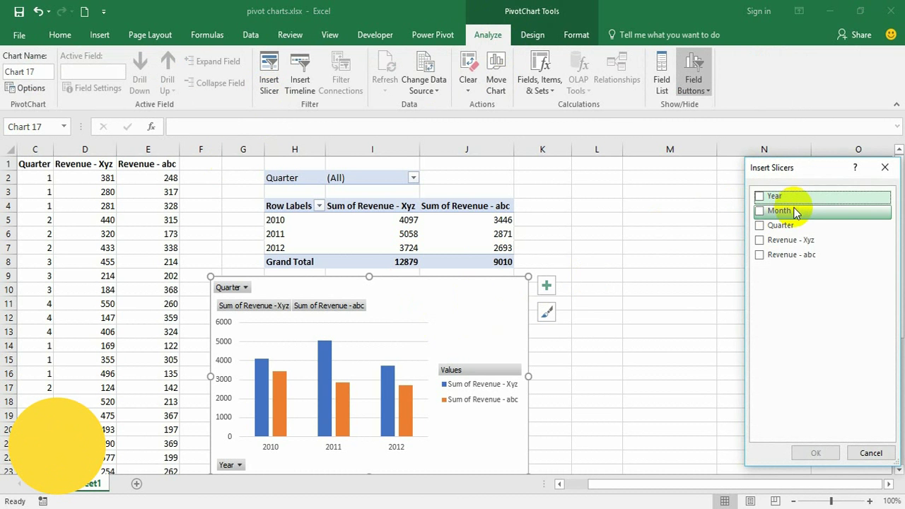
pyautogui.click(759, 196)
pyautogui.click(759, 211)
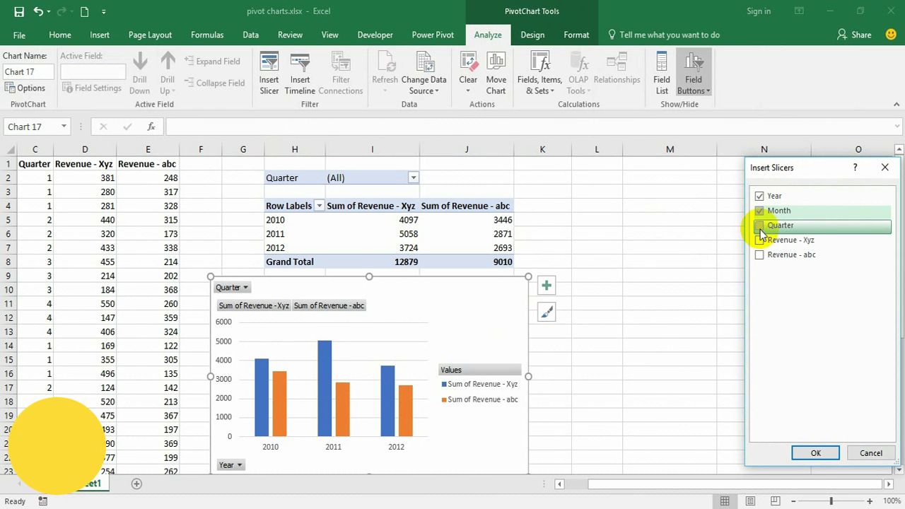
pyautogui.click(760, 226)
pyautogui.click(815, 452)
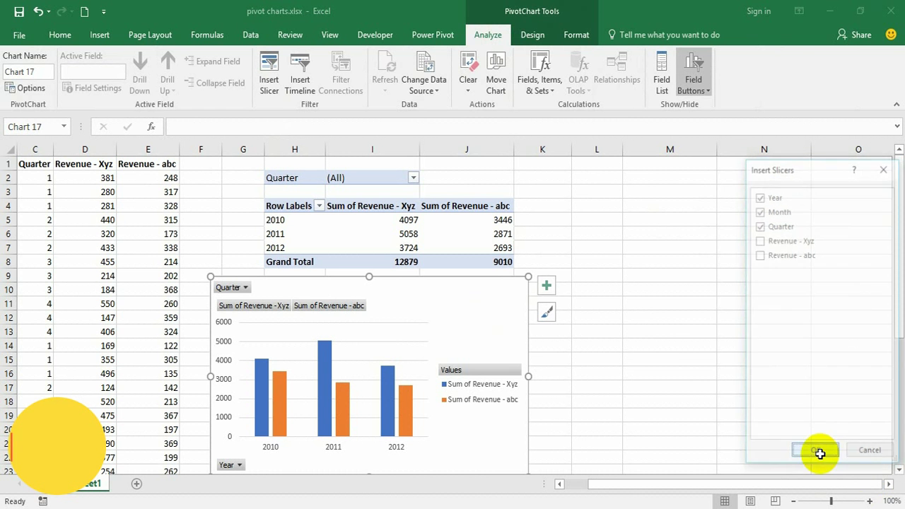
# Arrange the Year, Month and Quarter slicers side by side at the top right
pyautogui.moveTo(420, 205); pyautogui.dragTo(541, 170)
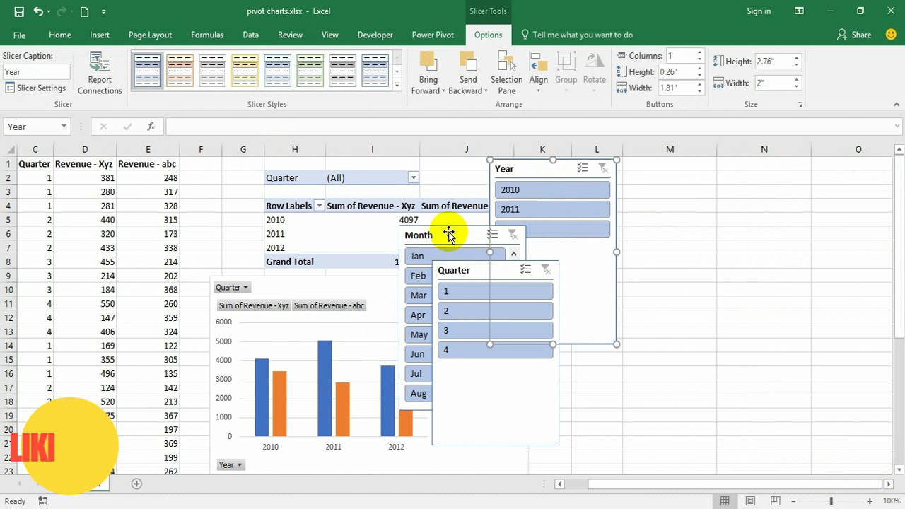
pyautogui.moveTo(448, 232); pyautogui.dragTo(677, 165)
pyautogui.moveTo(468, 269); pyautogui.dragTo(804, 167)
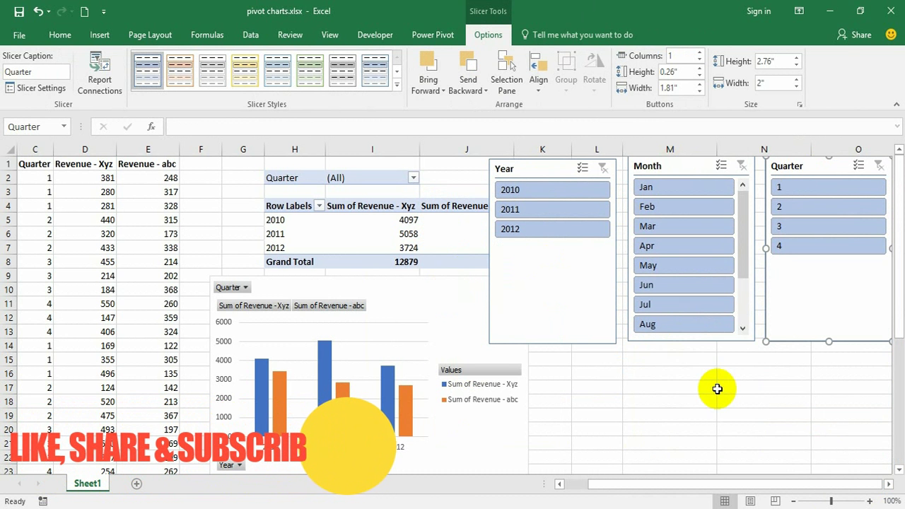
# Filter to 2010, then to Quarter 1, and clear the Year filter to show all years
pyautogui.click(551, 193)
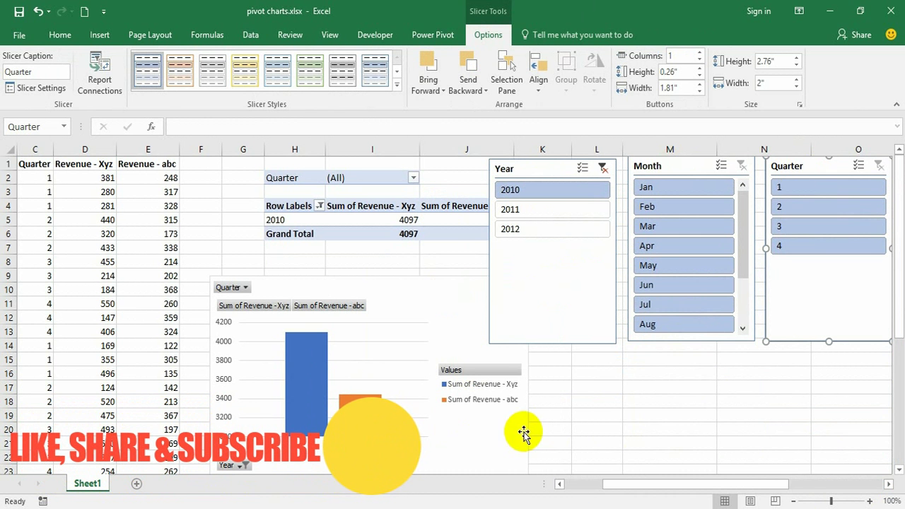
pyautogui.click(823, 188)
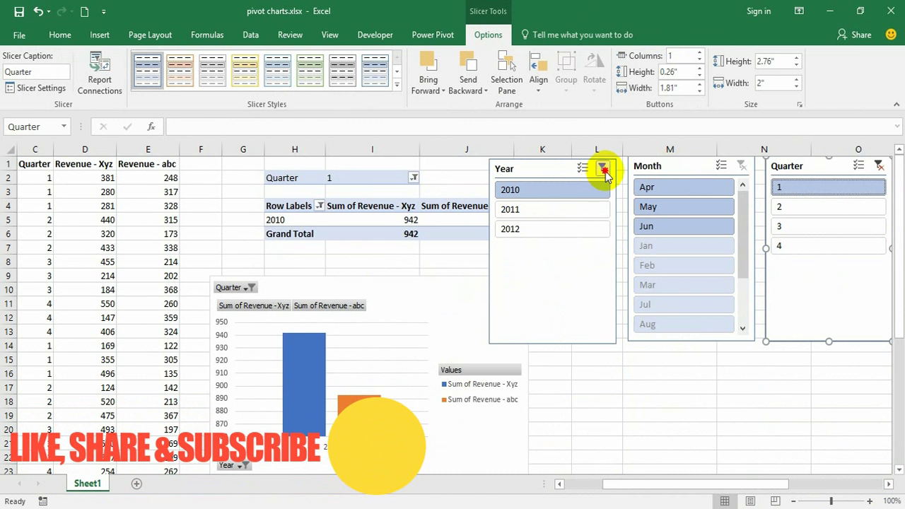
pyautogui.click(602, 168)
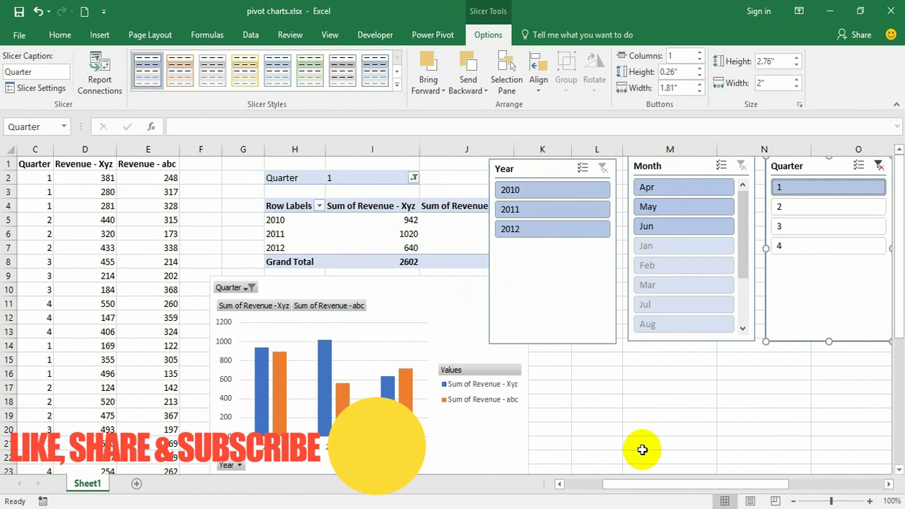